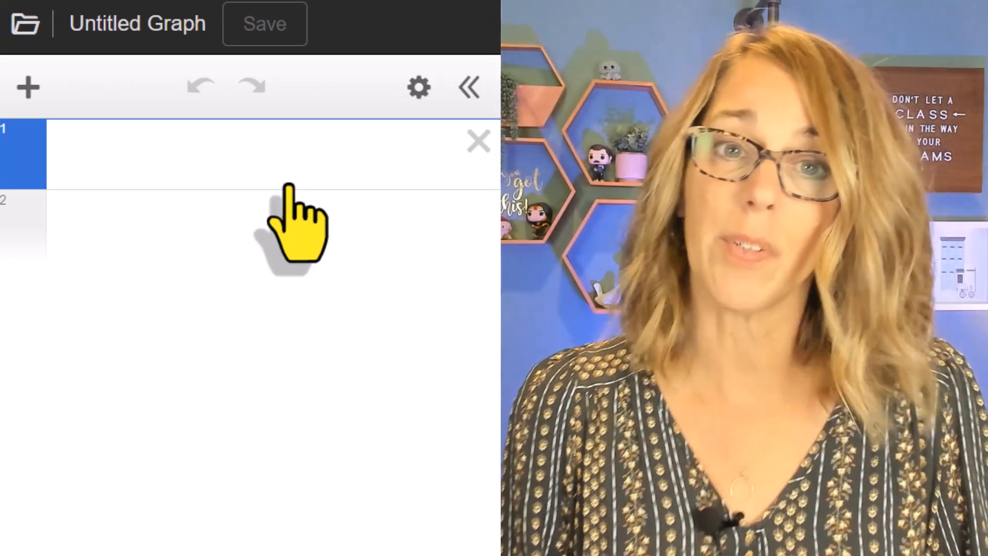
type("H")
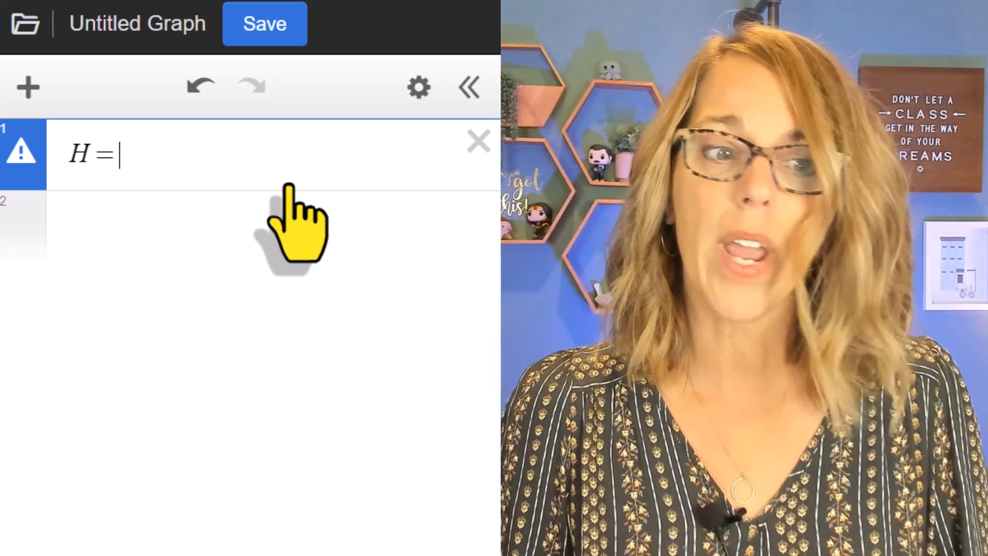
type("= [")
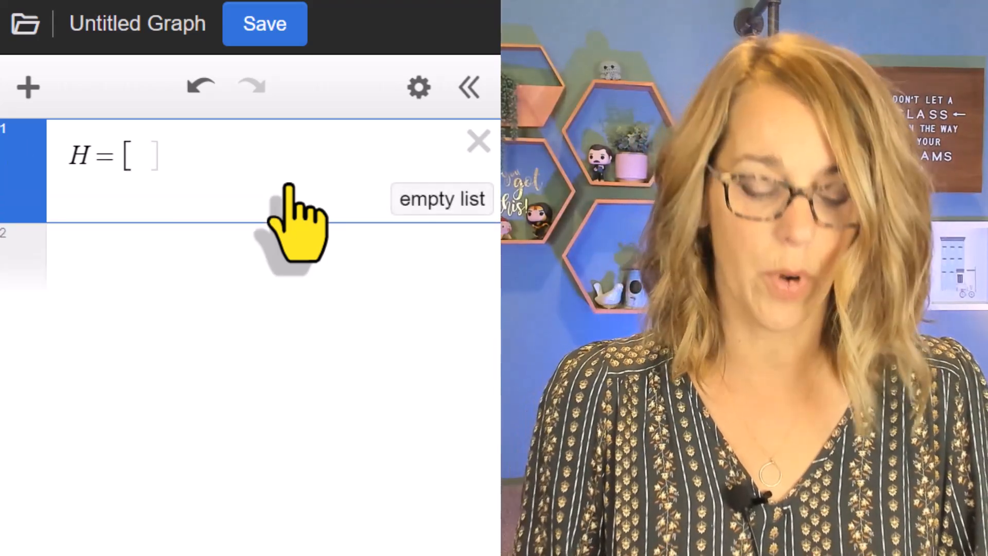
type("5")
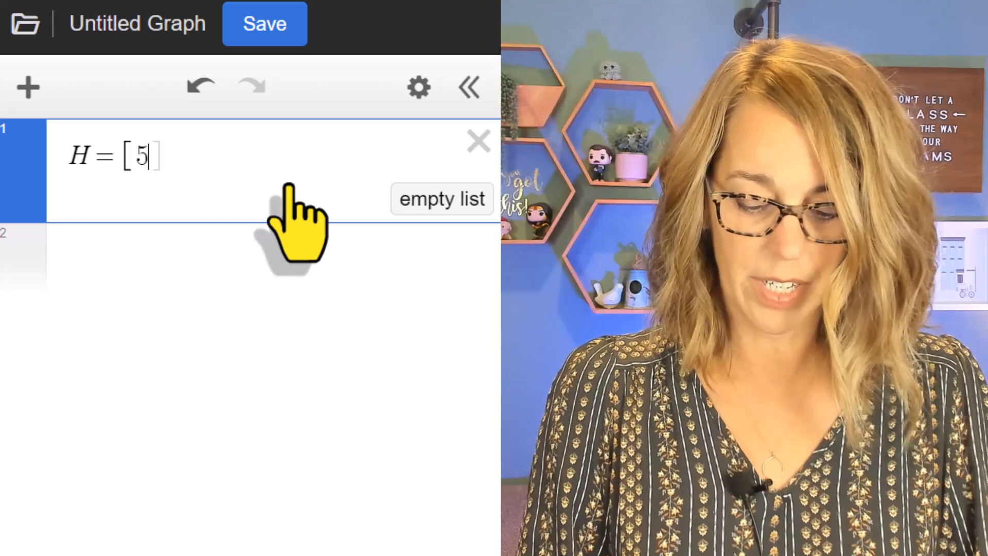
type("9, 62,")
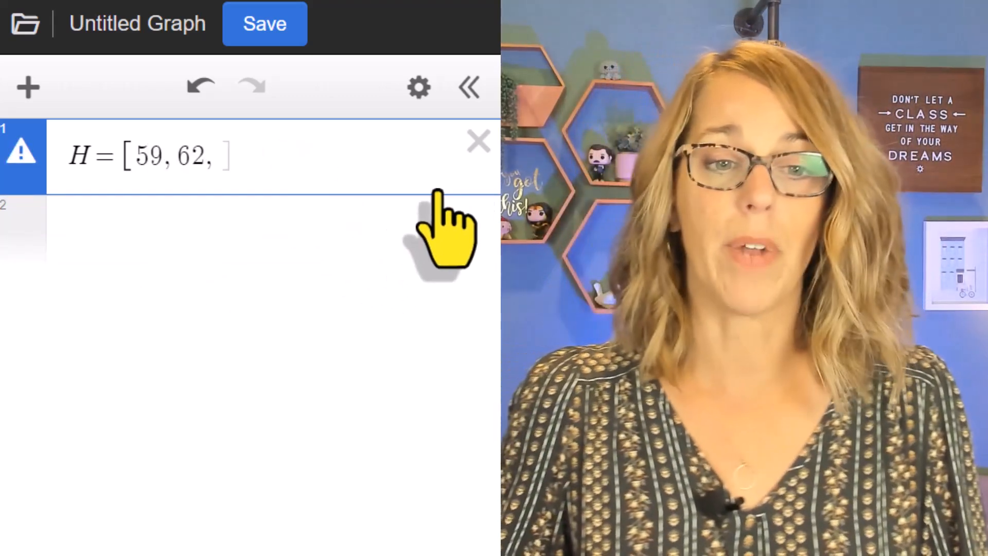
left_click(478, 147)
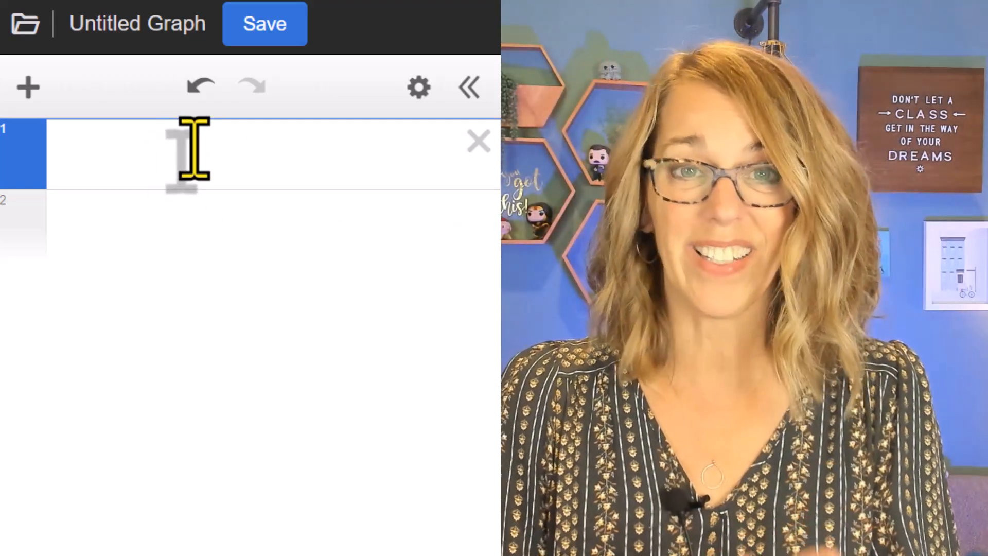
Define list H in the first expression, using the heights in E2:E62 copied from the Form Responses 1 sheet in Google Sheets.
type("H")
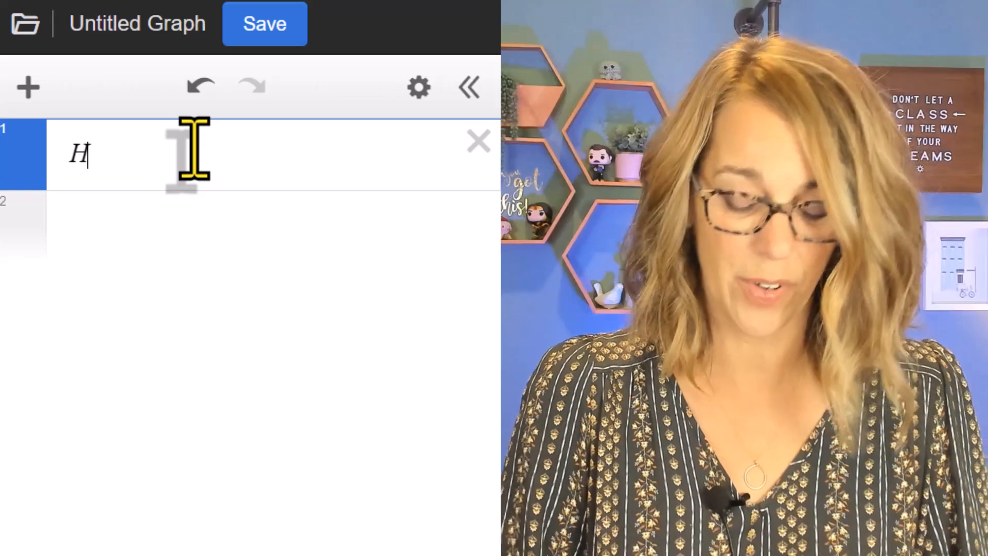
type("=")
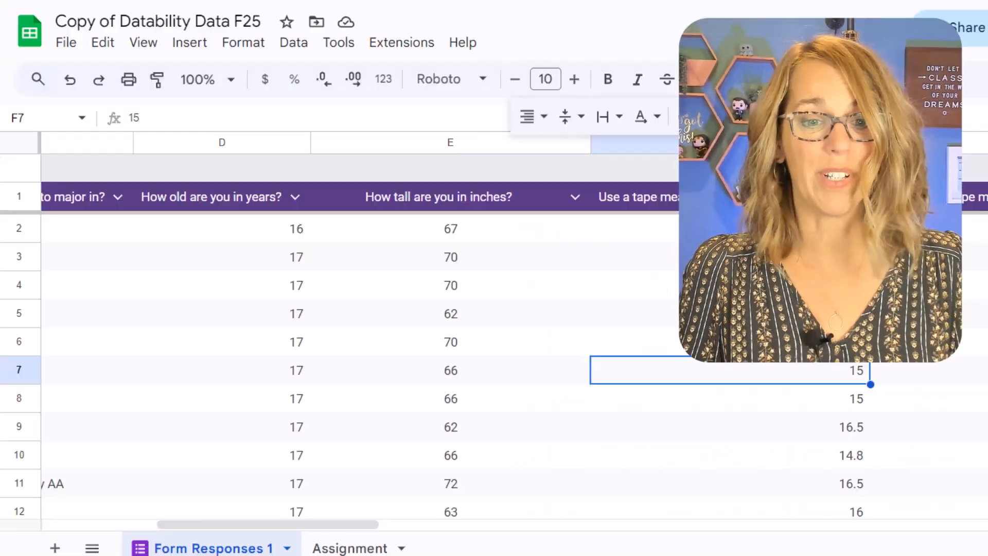
left_click(460, 230)
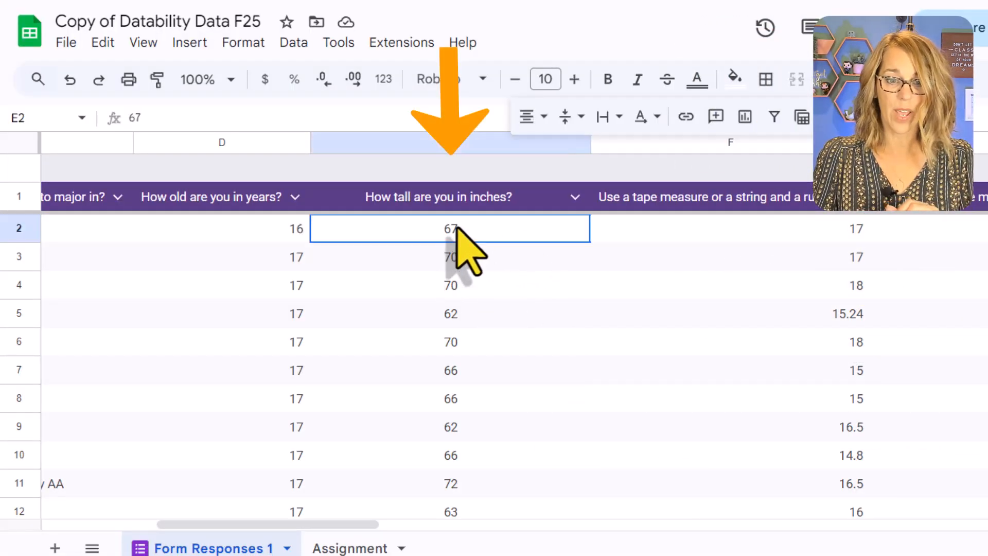
left_click_drag(463, 230, 512, 429)
scroll(564, 342, "down", 5)
scroll(544, 360, "down", 12)
scroll(544, 361, "down", 1)
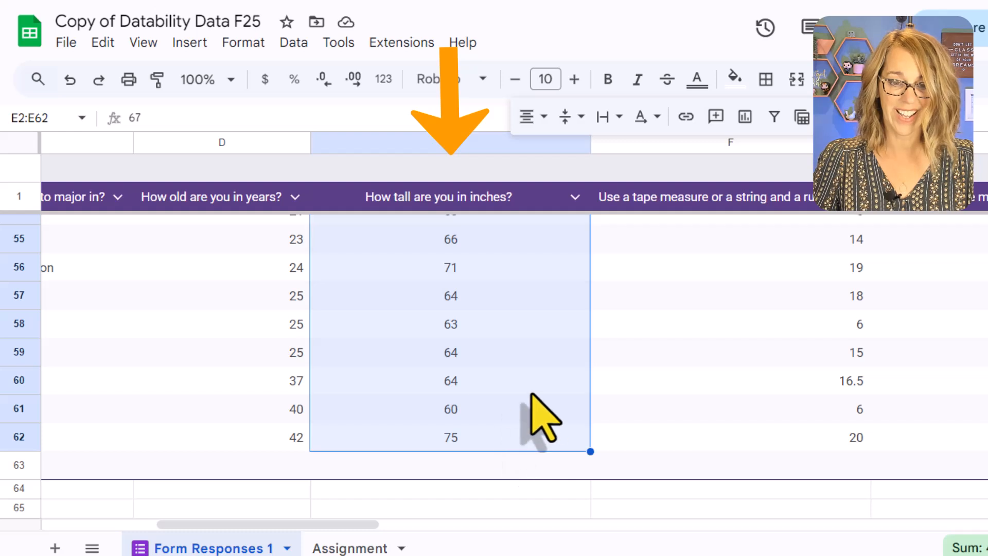
key("ctrl+c")
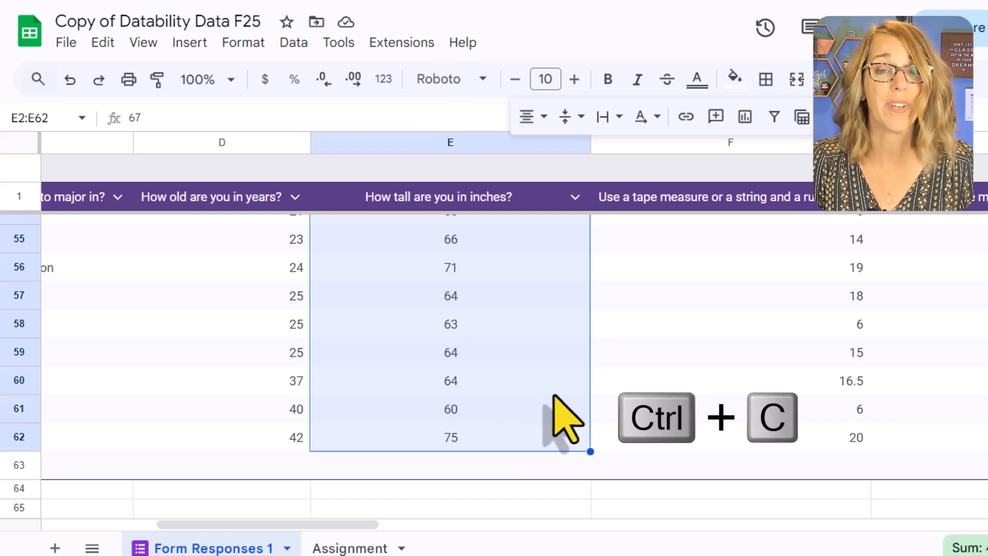
key("ctrl+c")
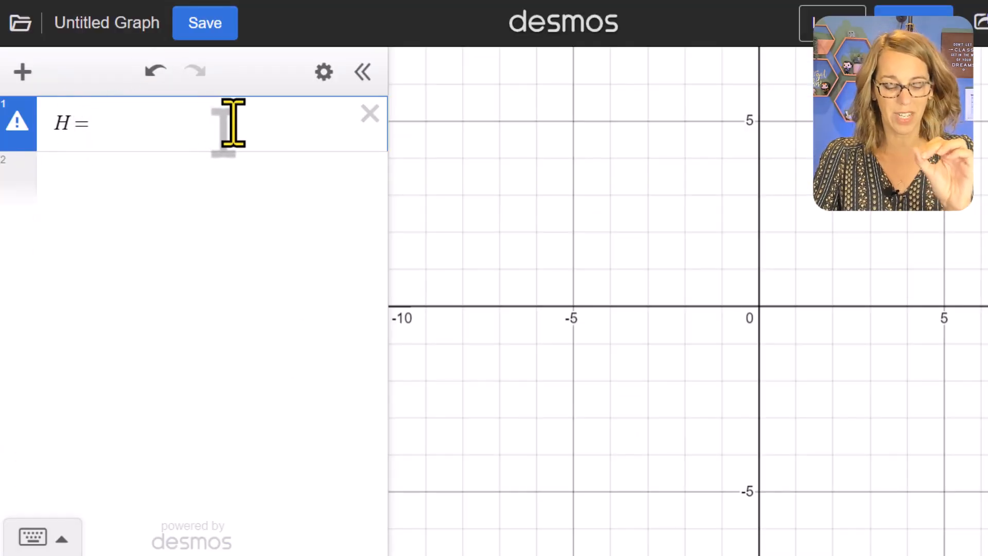
key("ctrl+v")
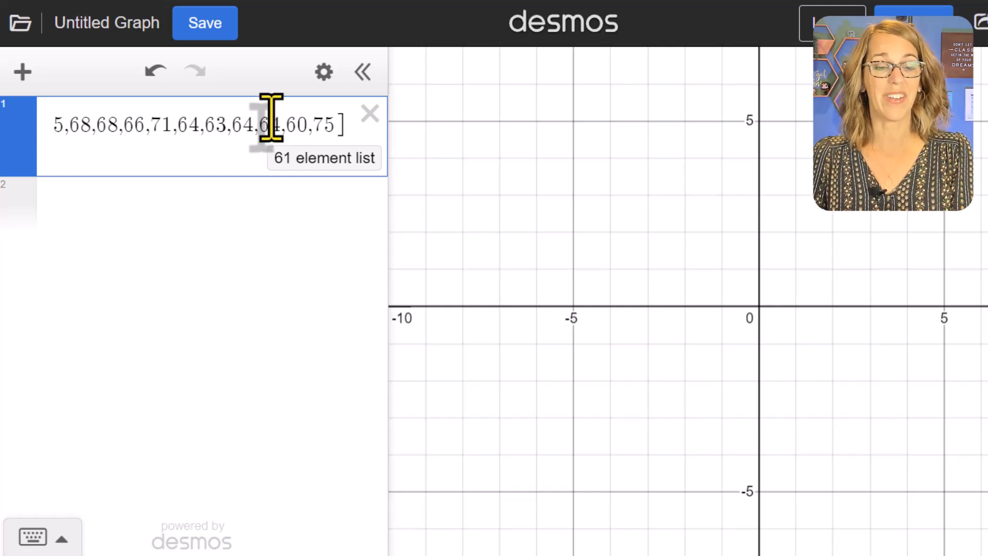
Add a dotplot of list H on the second expression line, picking the function from the statistics visualizations.
left_click(82, 206)
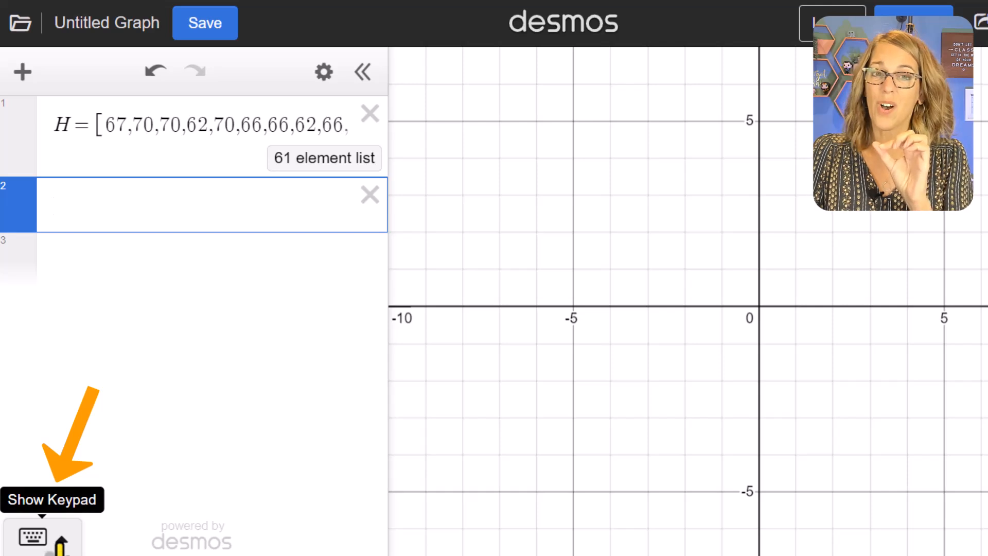
left_click(61, 539)
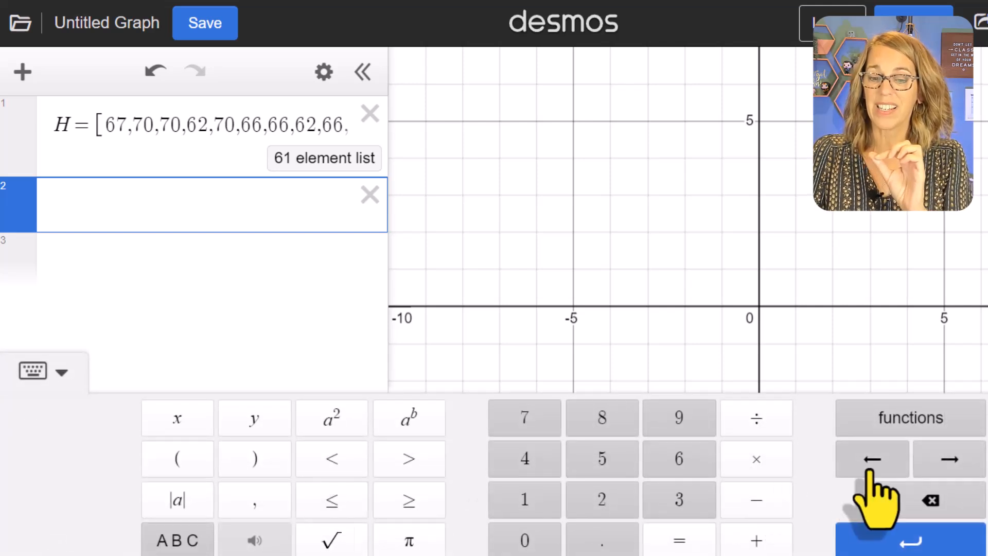
left_click(923, 432)
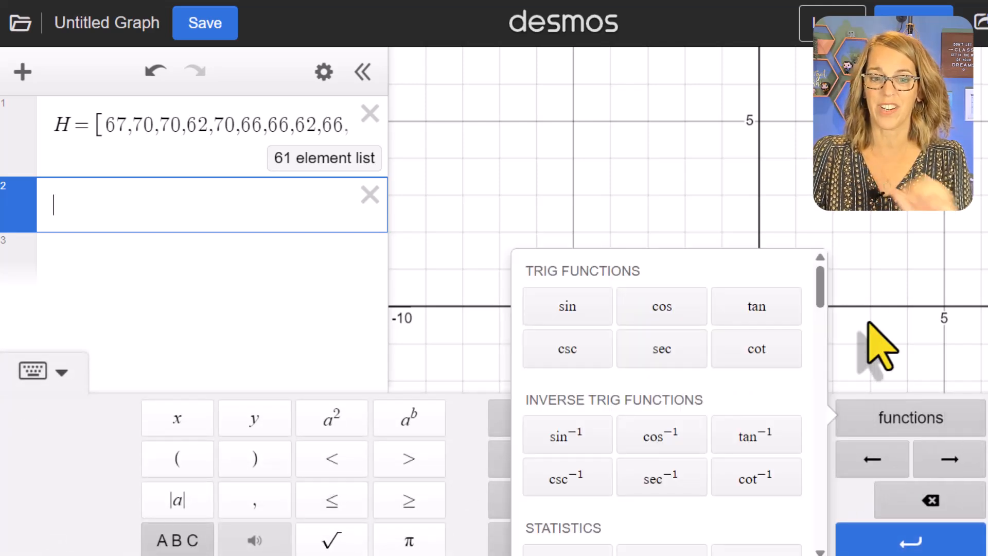
left_click_drag(813, 303, 814, 385)
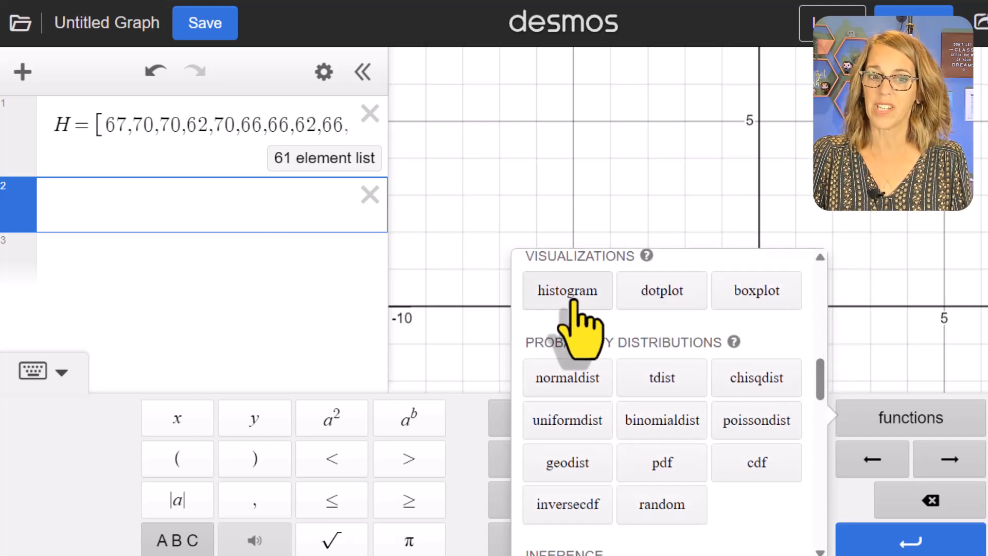
left_click(669, 314)
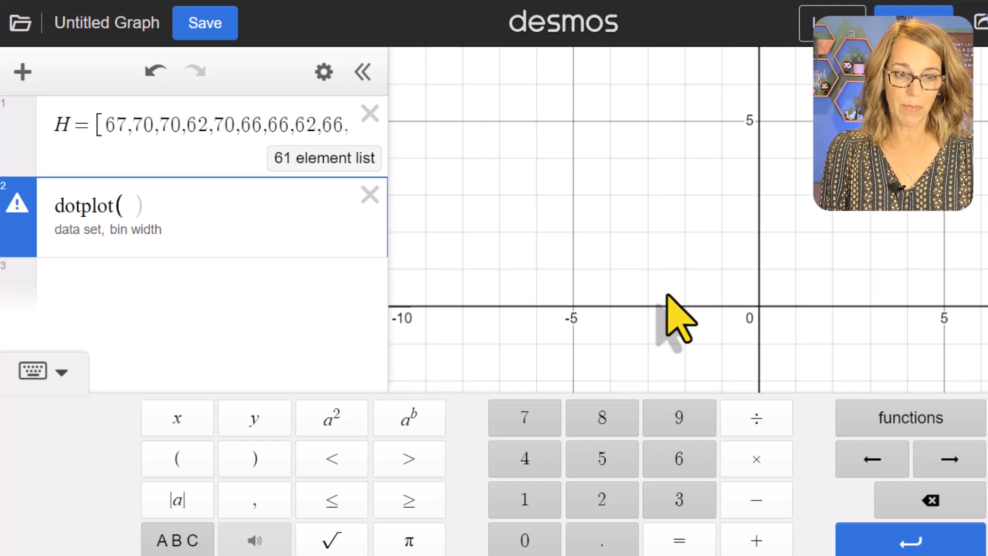
type("H")
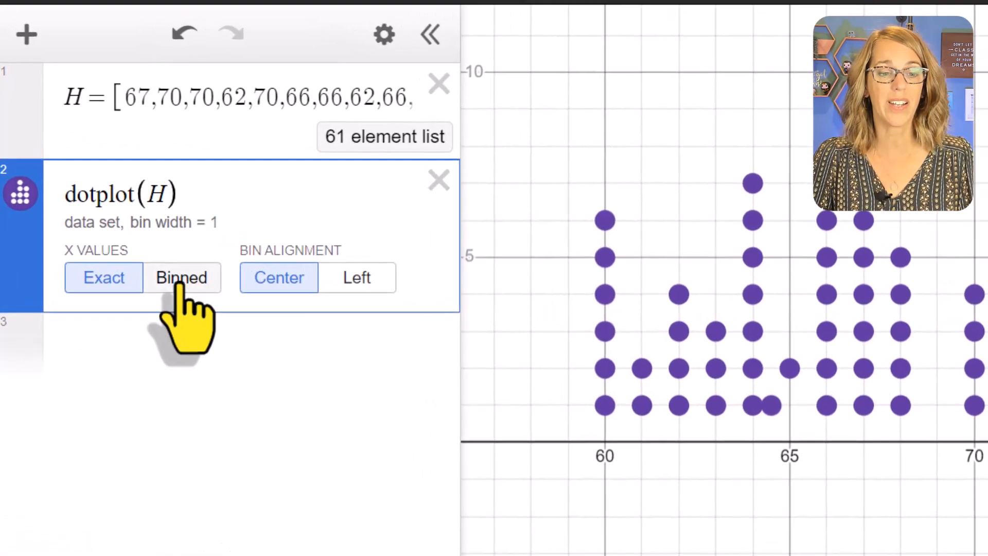
Set the dotplot to binned x values with a bin width of 5 and fit the graph to it.
left_click(209, 282)
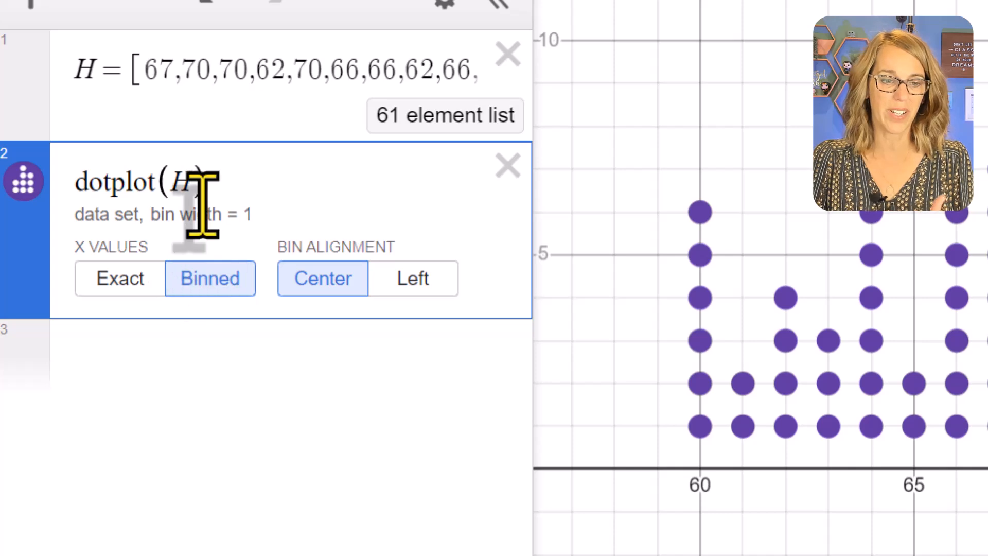
left_click(193, 187)
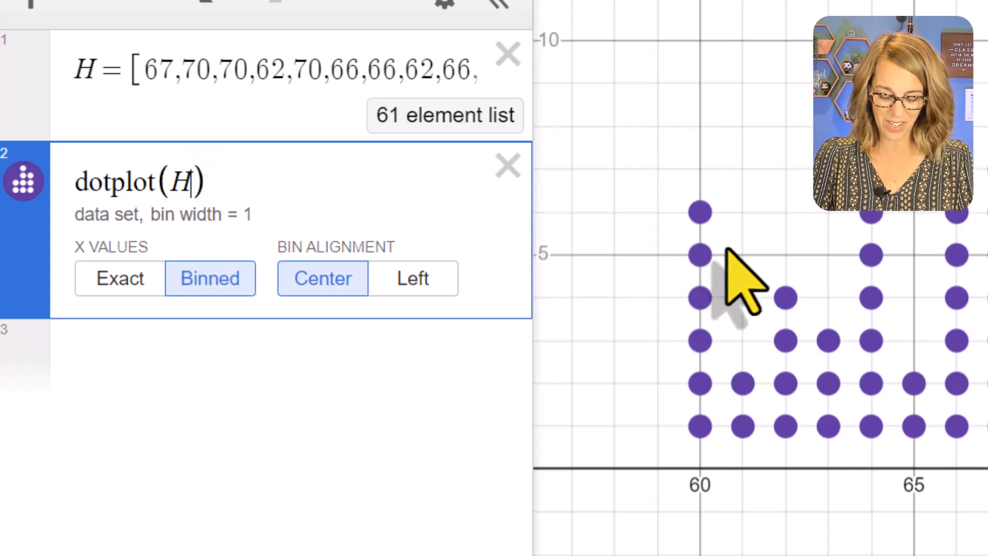
type(",5")
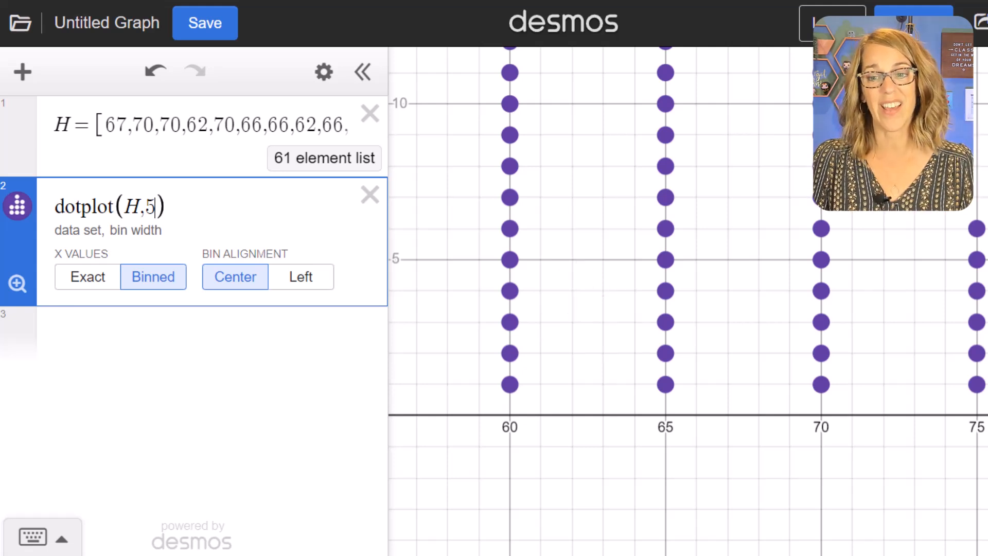
left_click(17, 284)
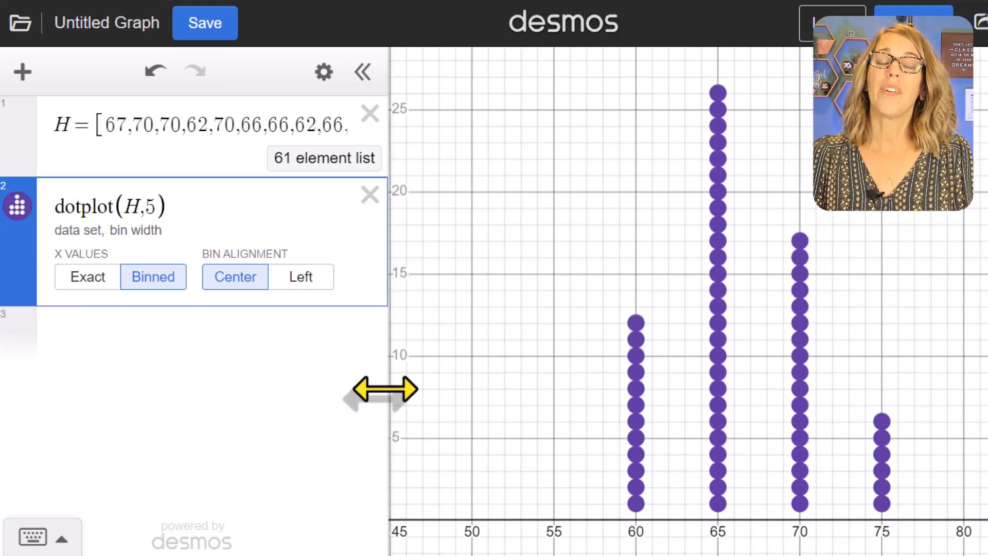
Add a histogram of list H with a bin width of 5 on the third line and color it orange.
left_click(70, 337)
type("histogram(")
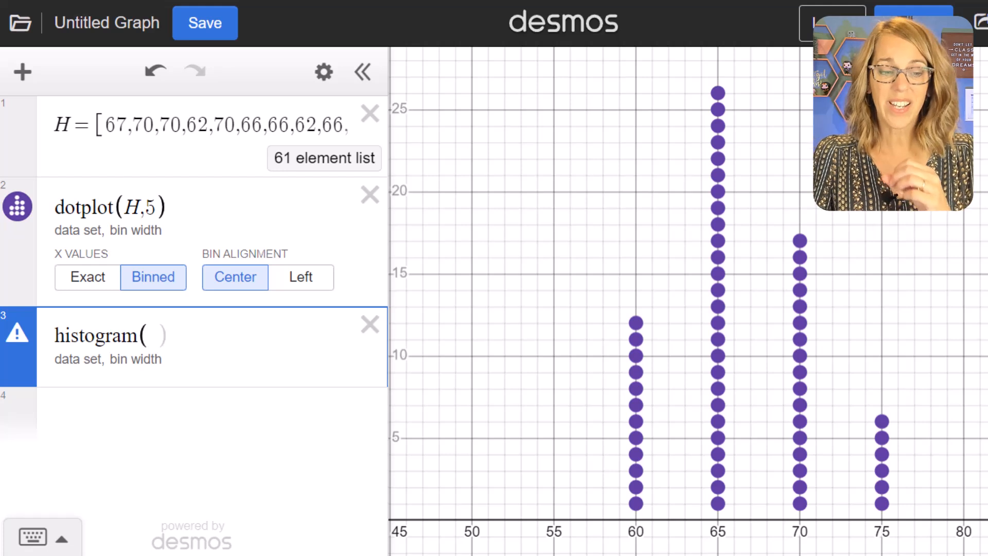
type("H")
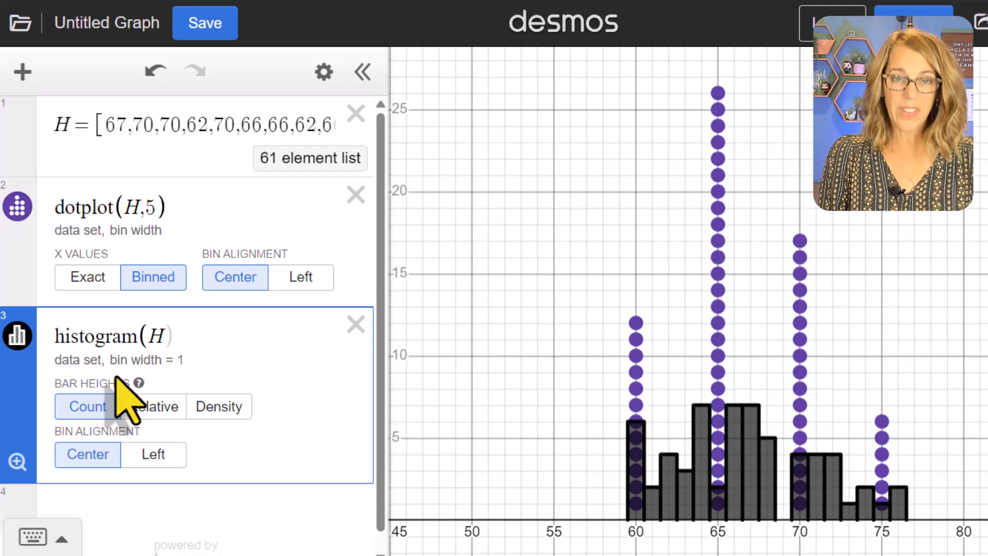
type(",")
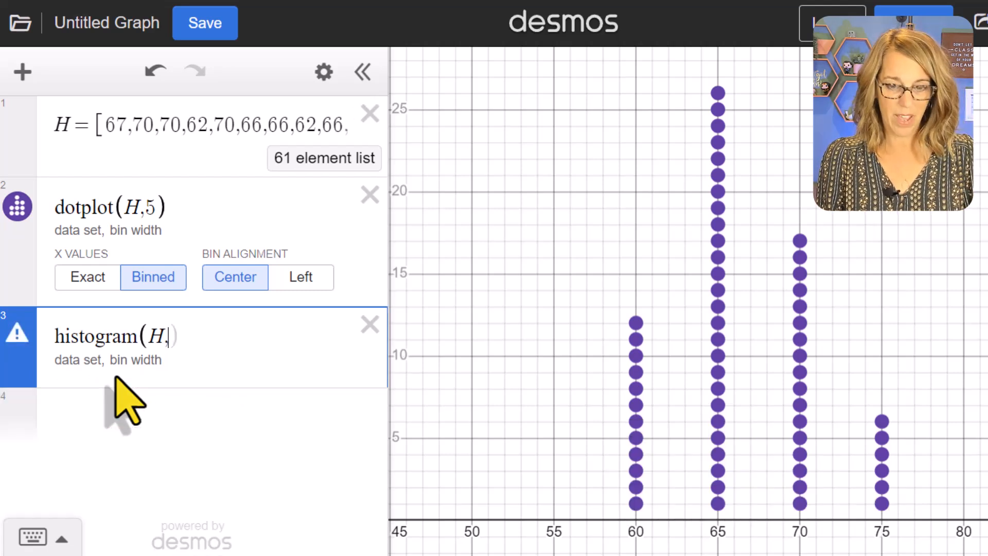
type("5")
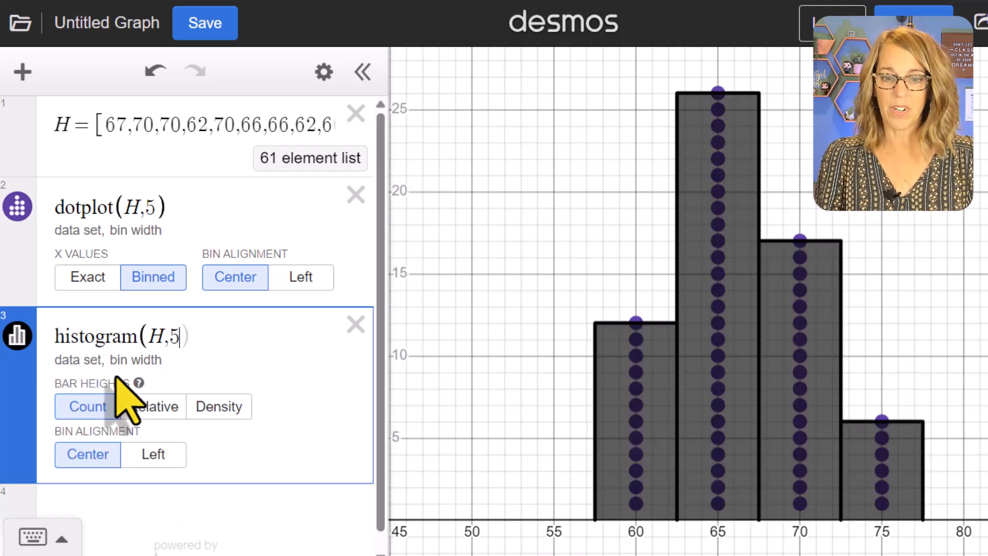
left_click(18, 335)
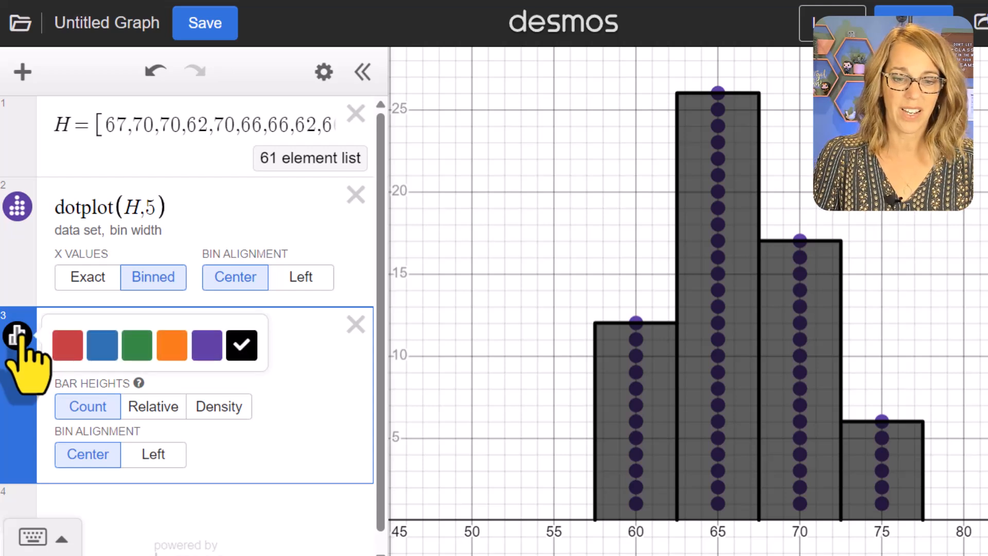
left_click(172, 348)
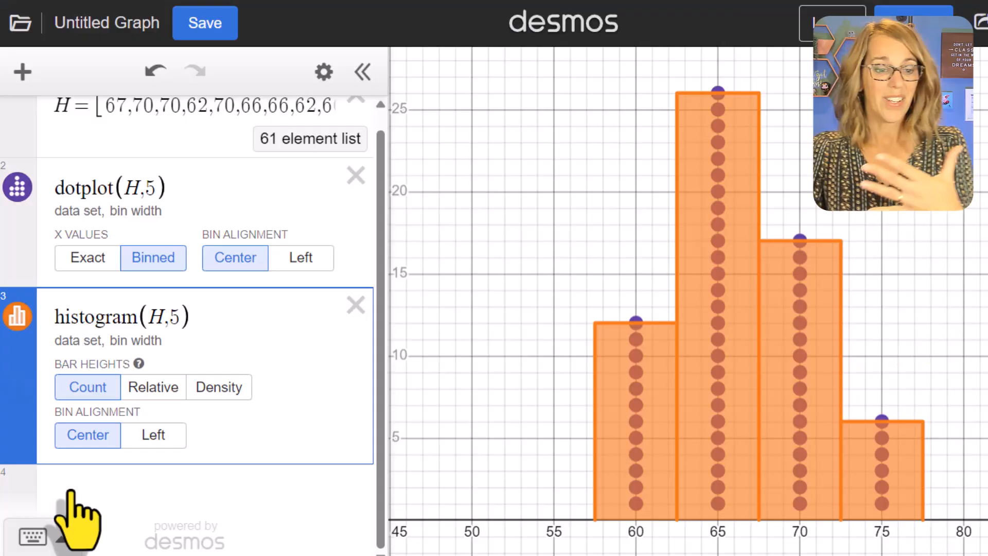
Calculate the minimum and maximum of list H with min(H) and max(H) on separate expression lines.
left_click(71, 490)
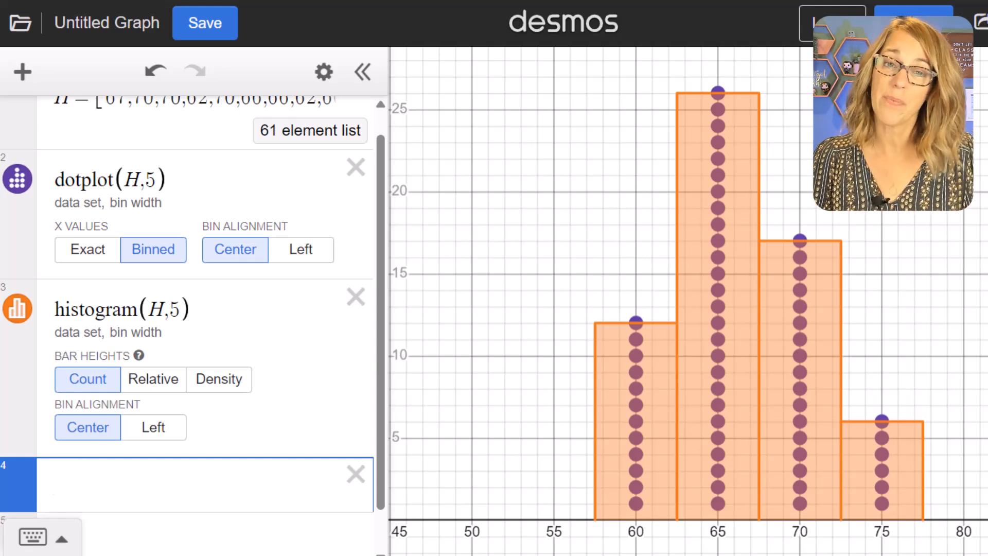
type("m")
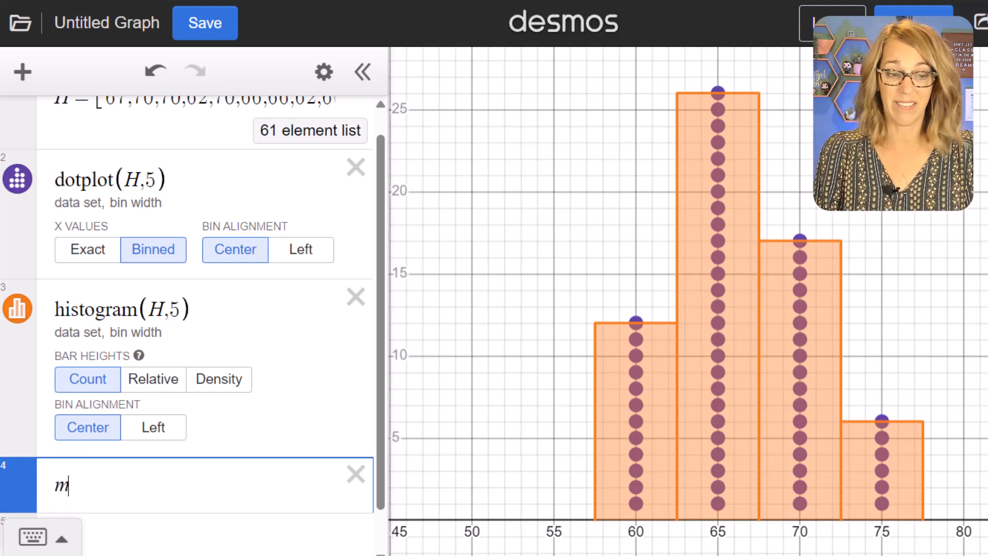
type("in(")
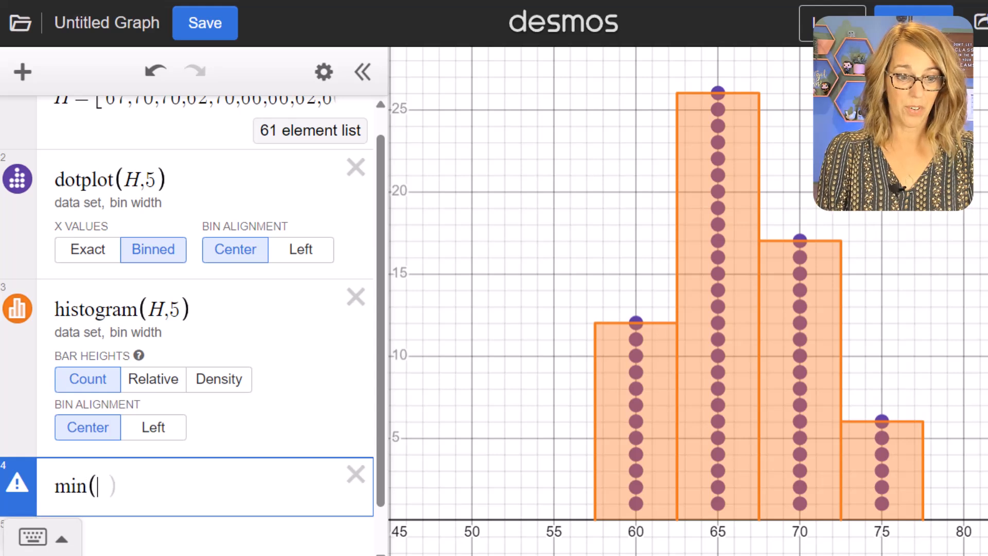
type("H")
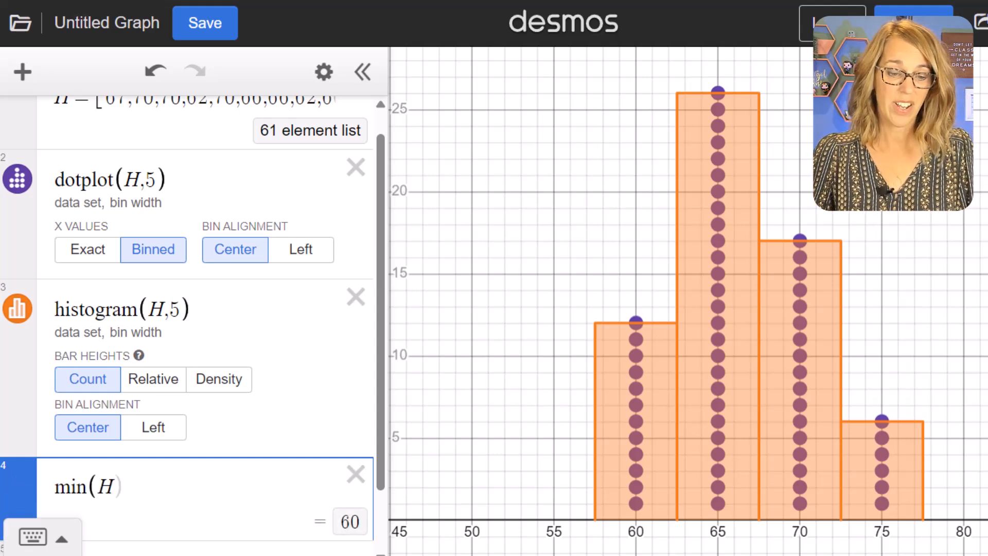
scroll(308, 474, "down", 2)
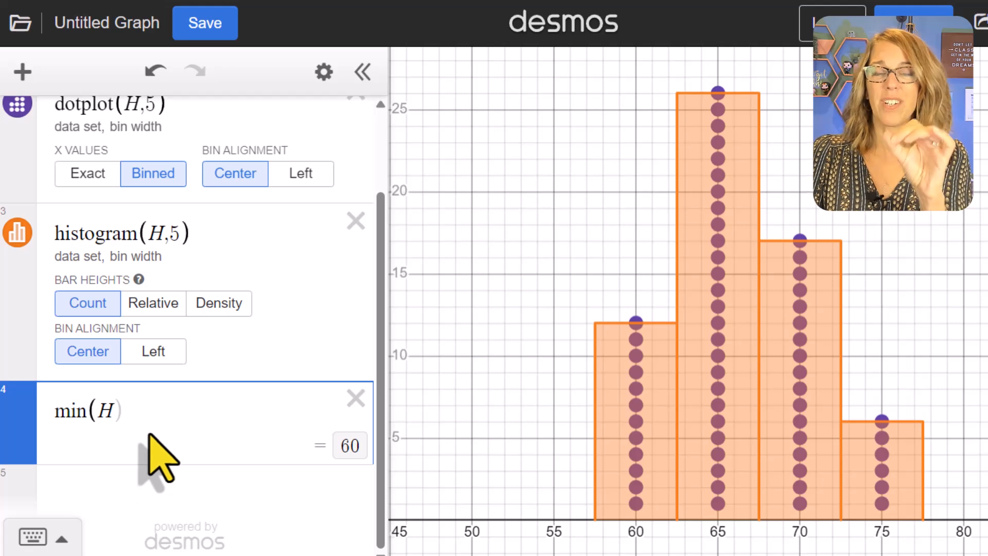
left_click(85, 489)
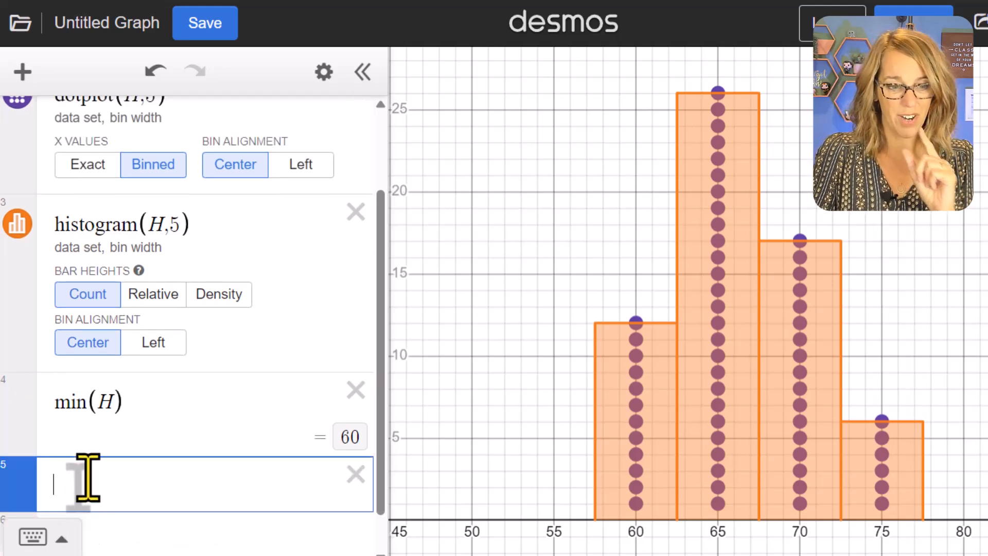
type("max(H")
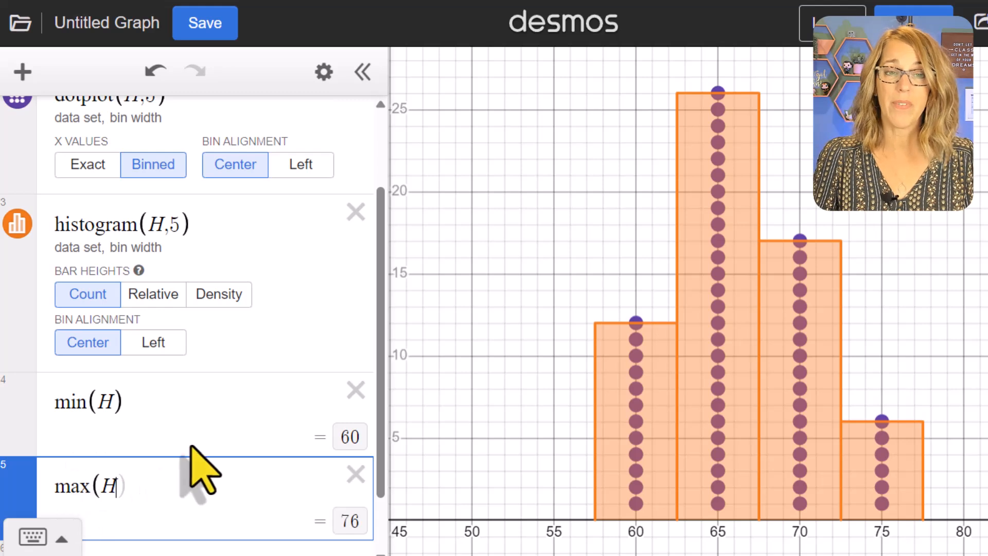
Calculate the bin width for four bins by entering the fraction (76 − 60)/4 on the sixth expression line.
scroll(262, 471, "down", 2)
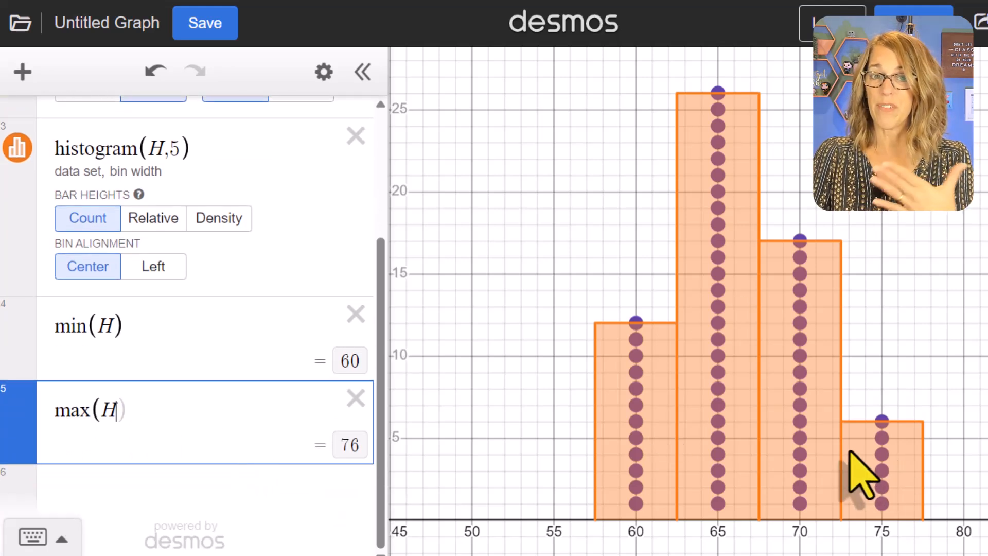
left_click(89, 487)
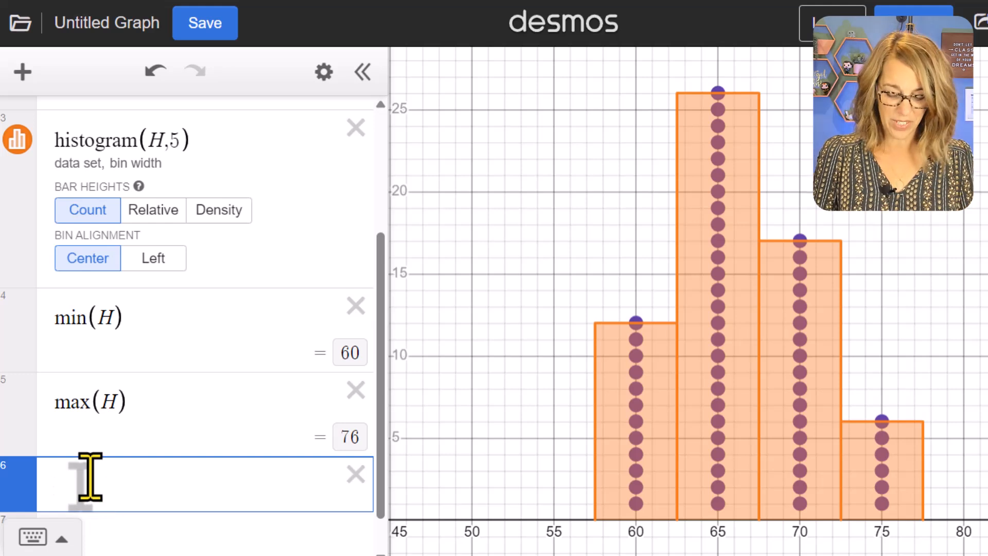
type("/")
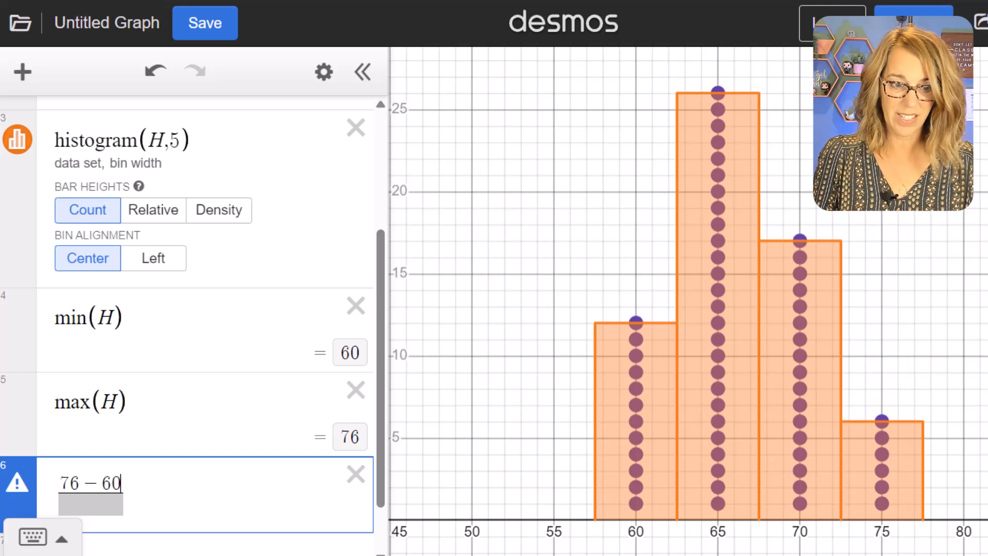
key("Down")
type("4")
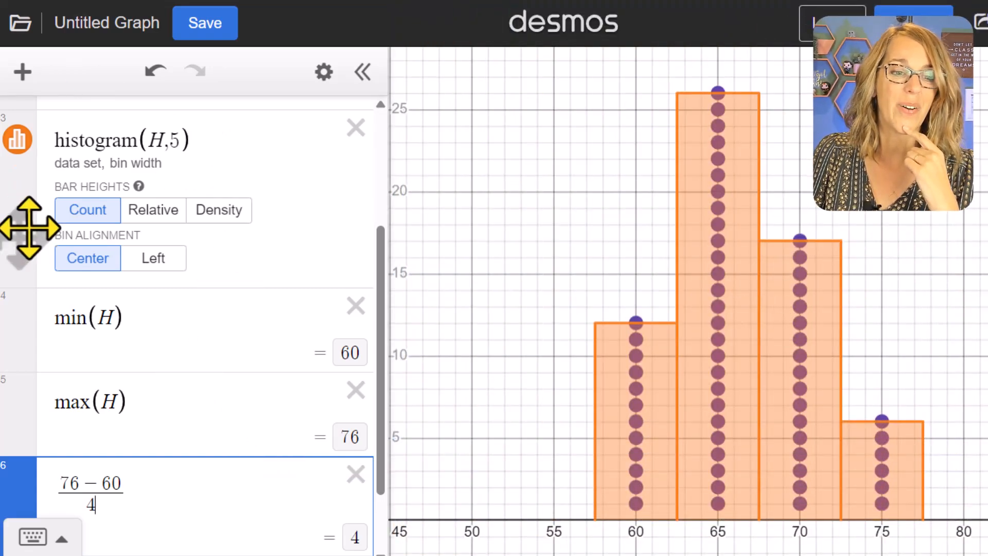
Set the histogram's bin alignment to Left and hide the dotplot from the graph.
left_click(164, 262)
scroll(309, 280, "up", 4)
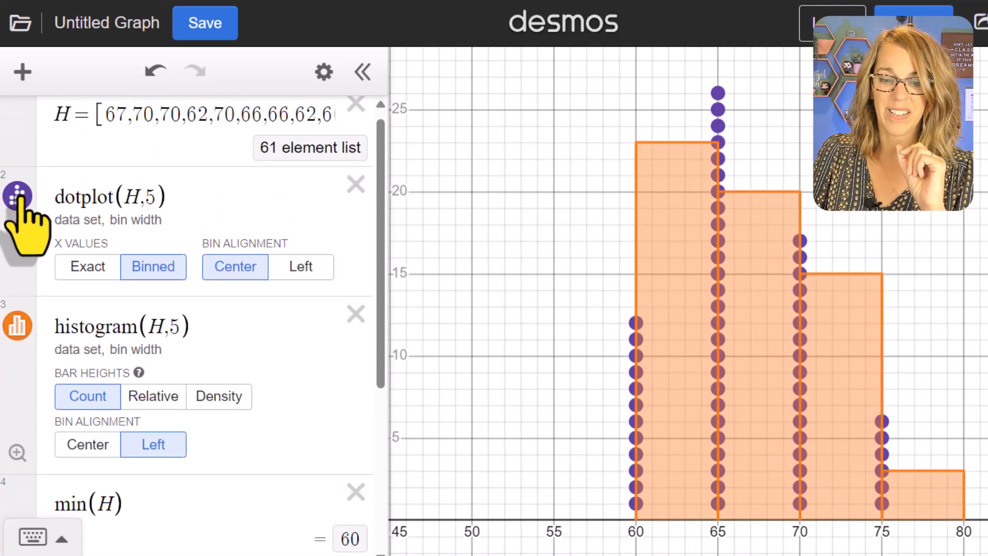
left_click(18, 196)
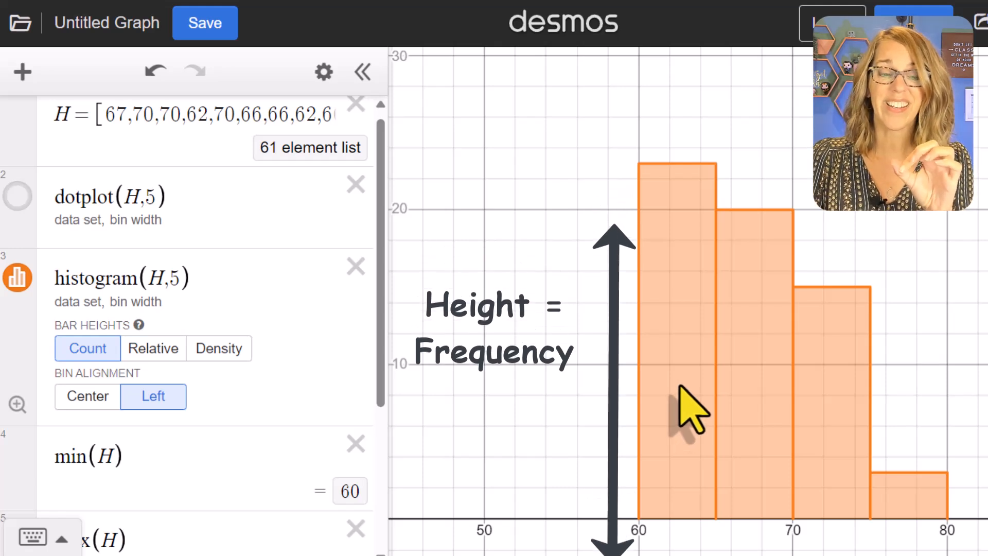
Switch the histogram's bar heights to Relative with the graph fitted to it, and finally to Density.
left_click(167, 354)
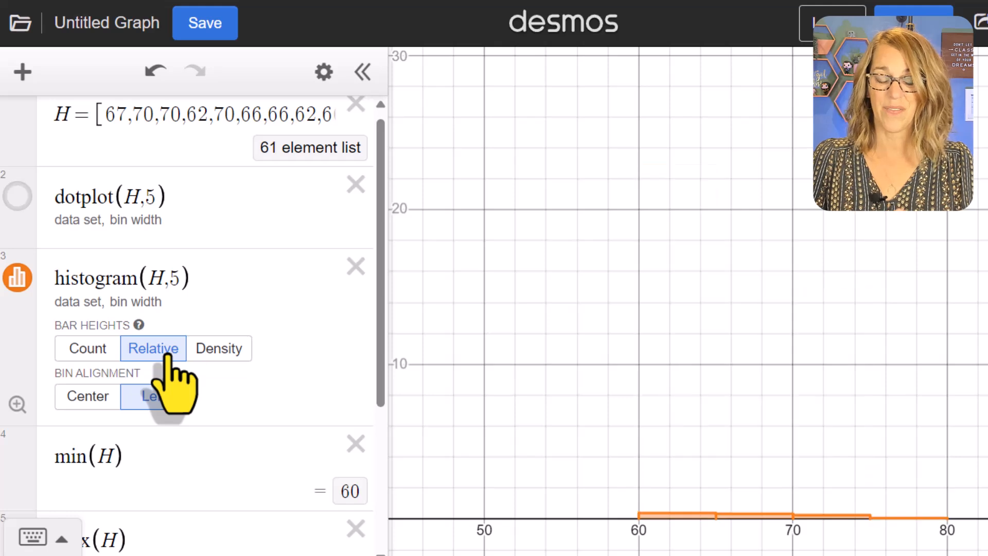
left_click(17, 403)
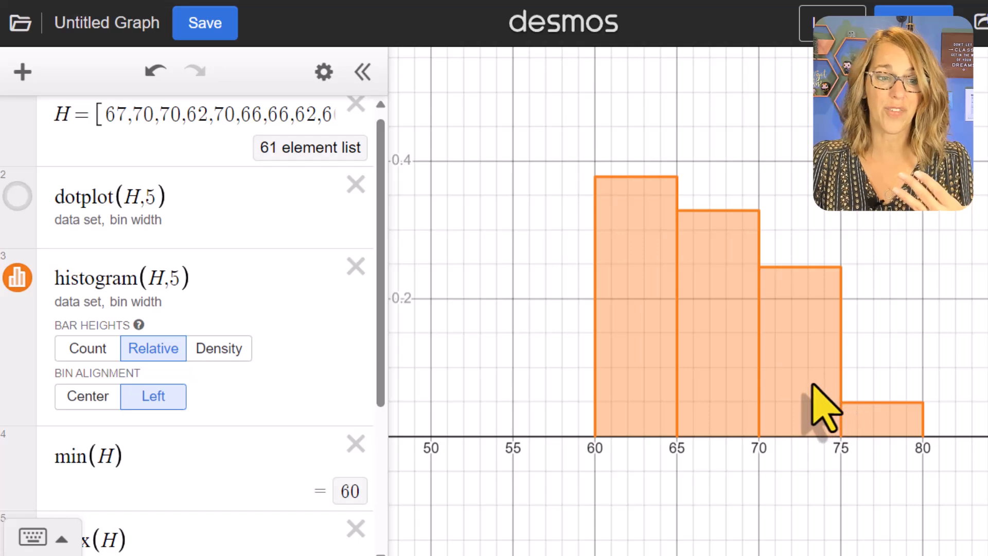
left_click(219, 349)
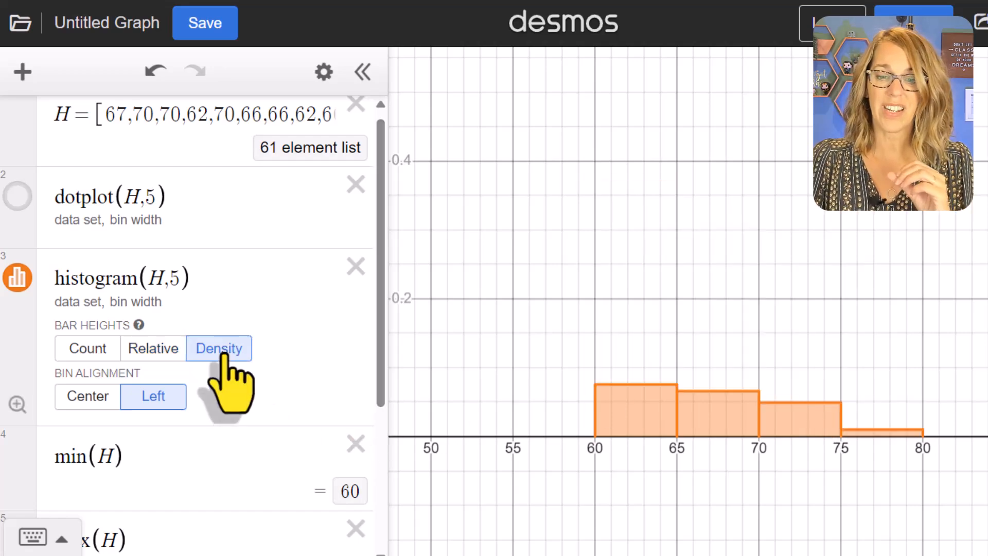